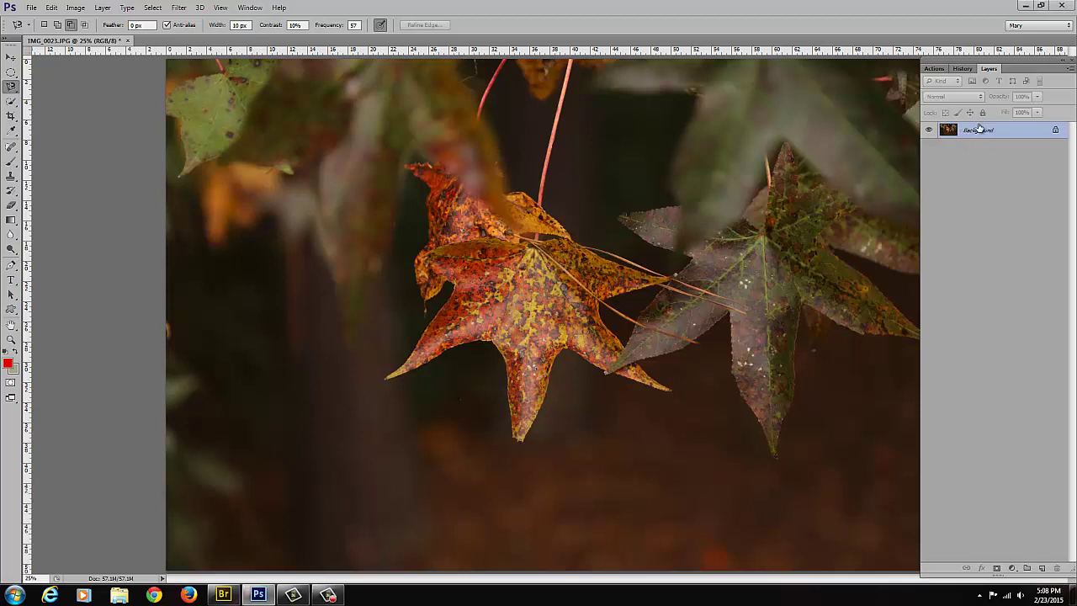
Duplicate the Background layer and desaturate the copy to turn it black and white.
{"action": "left_click_drag", "start_coordinate": [979, 130], "coordinate": [1043, 568]}
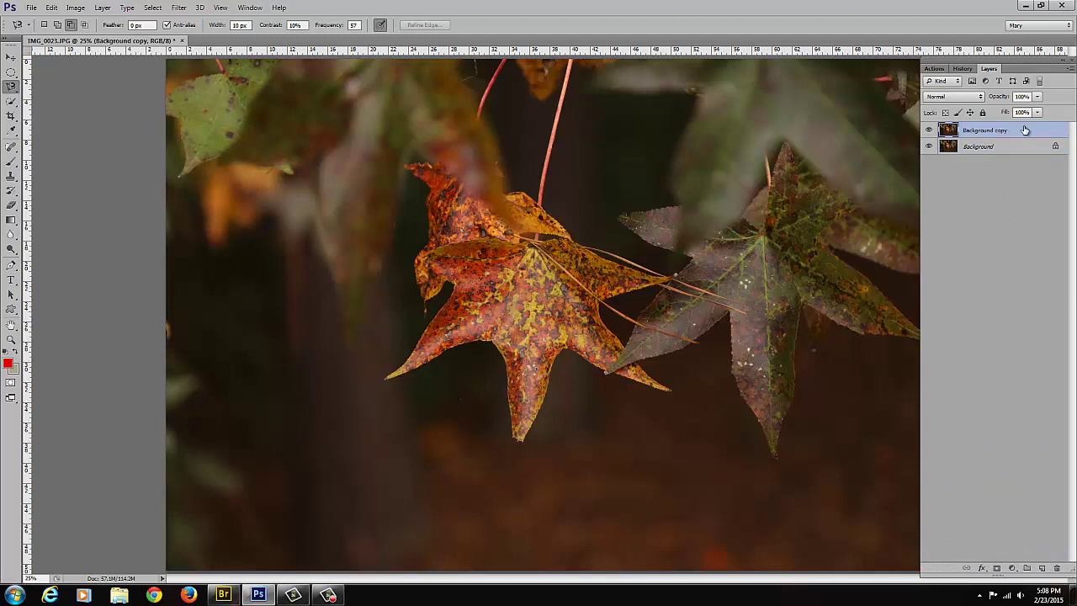
{"action": "left_click", "coordinate": [76, 10]}
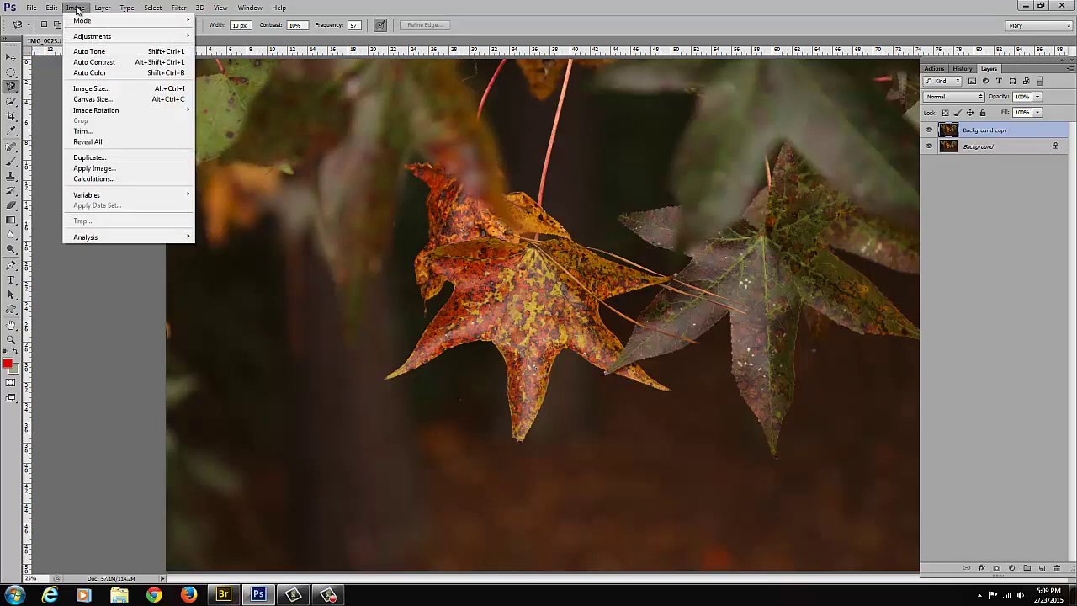
{"action": "mouse_move", "coordinate": [93, 36]}
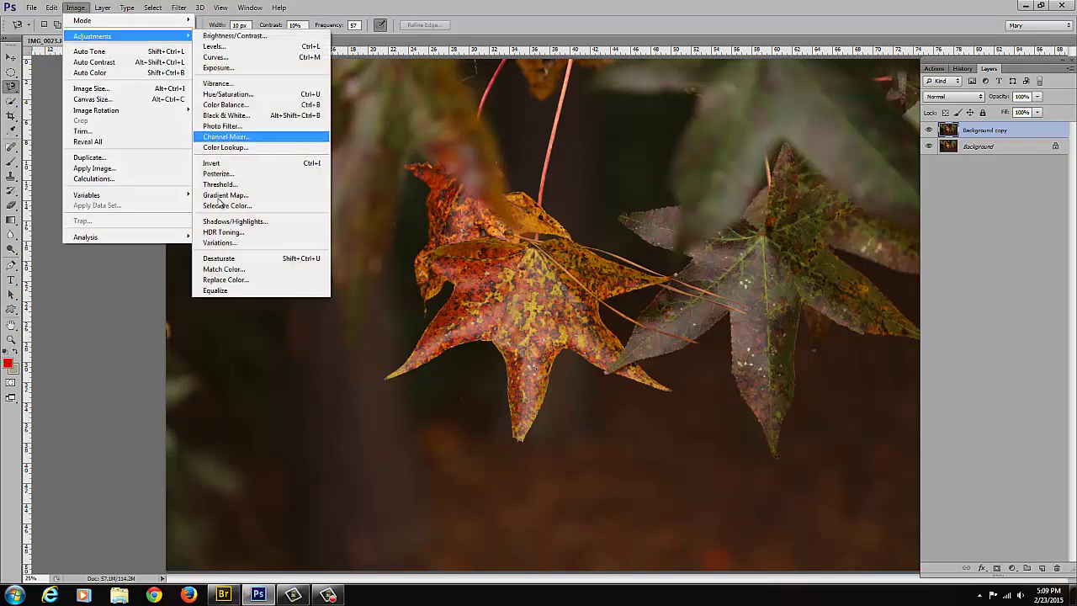
{"action": "left_click", "coordinate": [248, 259]}
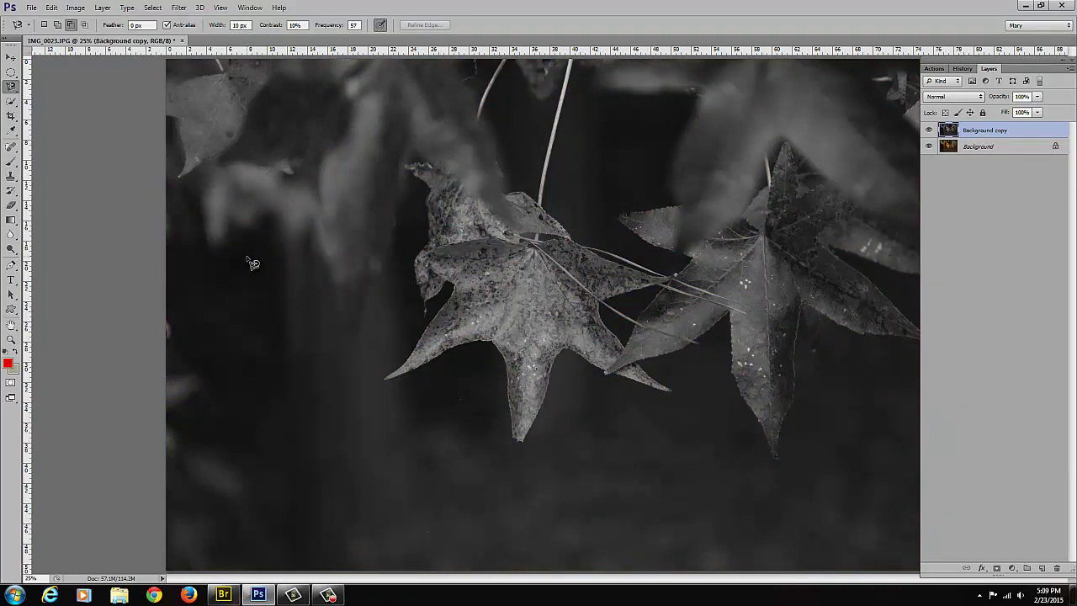
Apply a Brightness/Contrast adjustment to the desaturated copy with brightness 17 and contrast 3.
{"action": "left_click", "coordinate": [75, 9]}
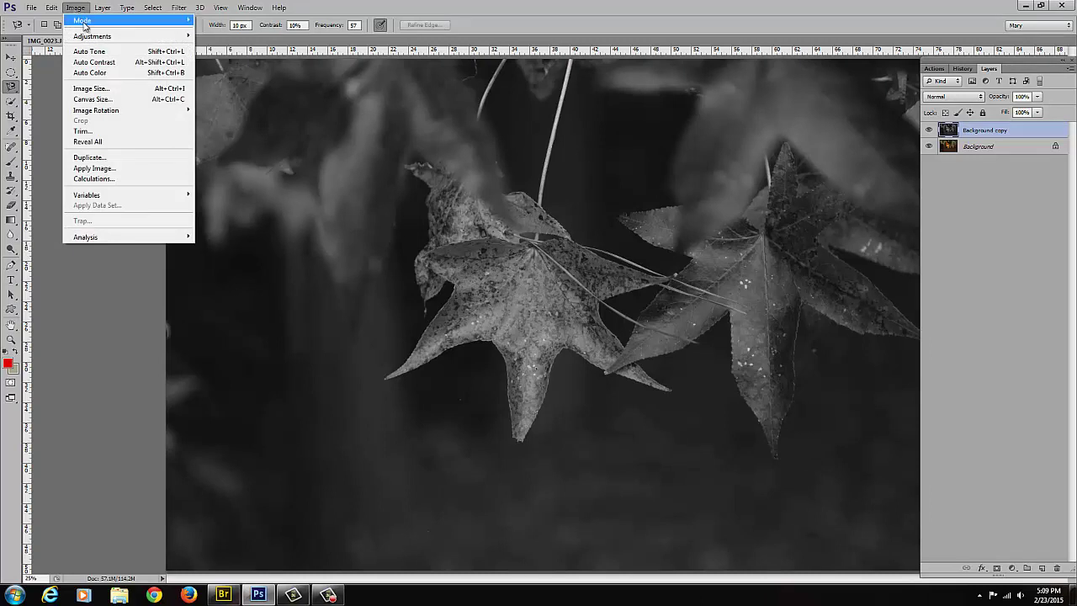
{"action": "mouse_move", "coordinate": [91, 37]}
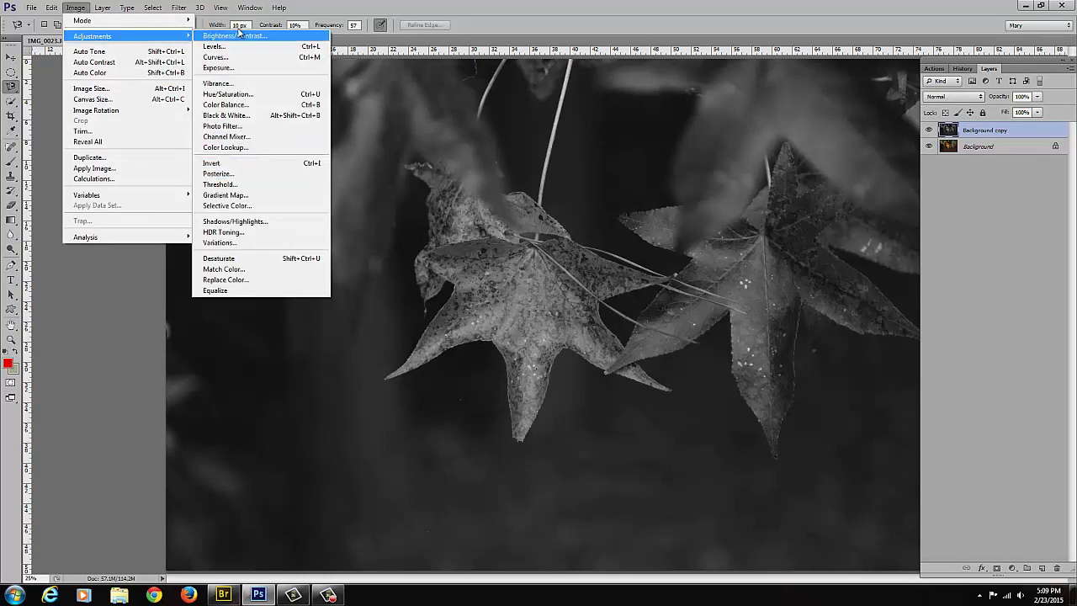
{"action": "left_click", "coordinate": [236, 36]}
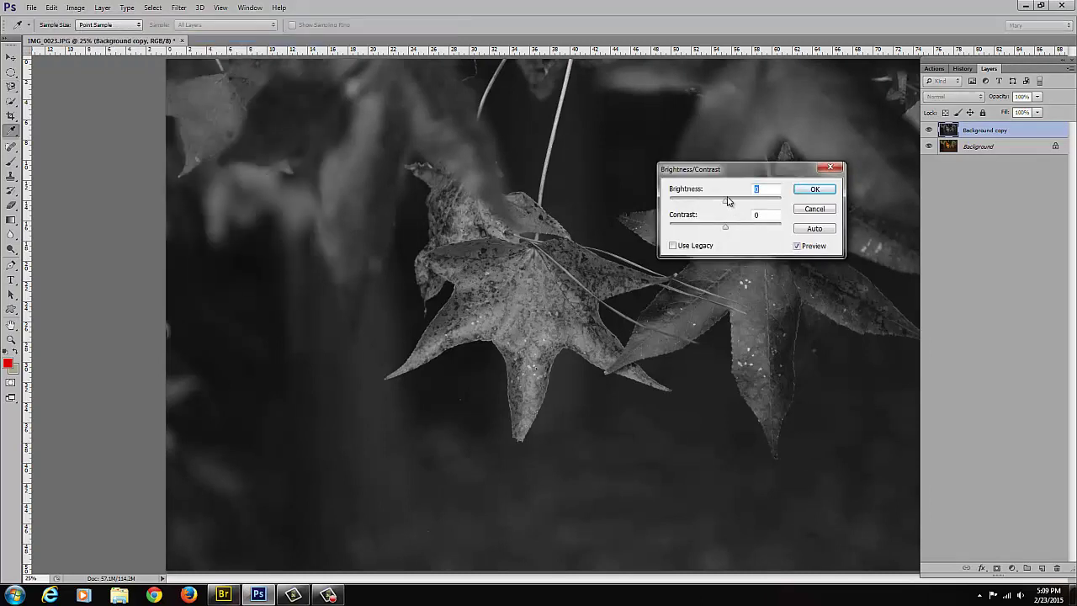
{"action": "left_click_drag", "start_coordinate": [727, 204], "coordinate": [728, 230]}
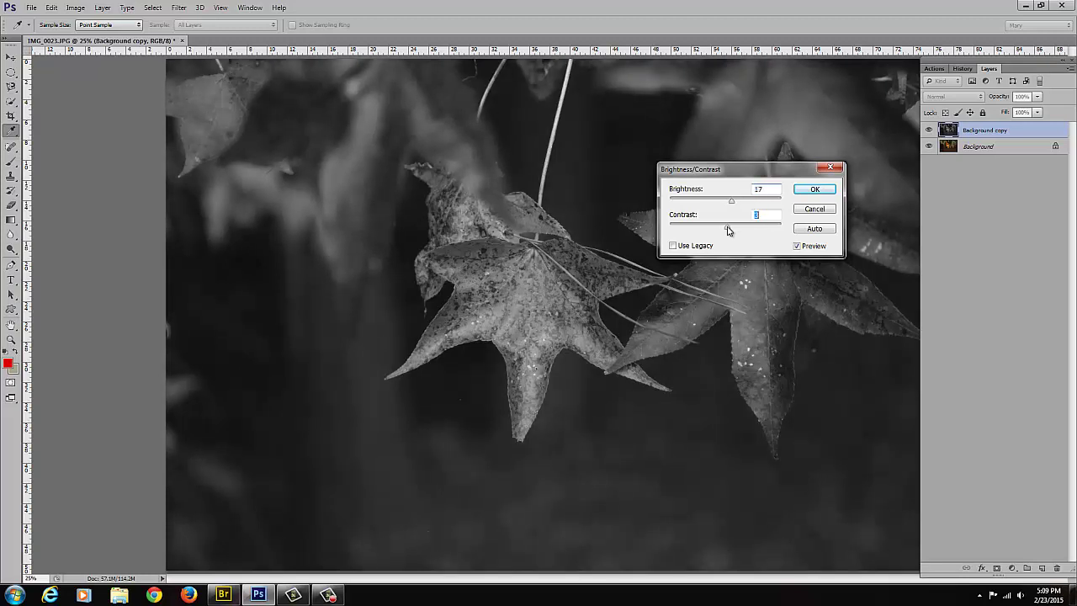
{"action": "left_click", "coordinate": [824, 190]}
Select the central leaf by tracing its outline with the Magnetic Lasso, subtracting the overlapping area near its lower-right tip.
{"action": "key", "text": "l"}
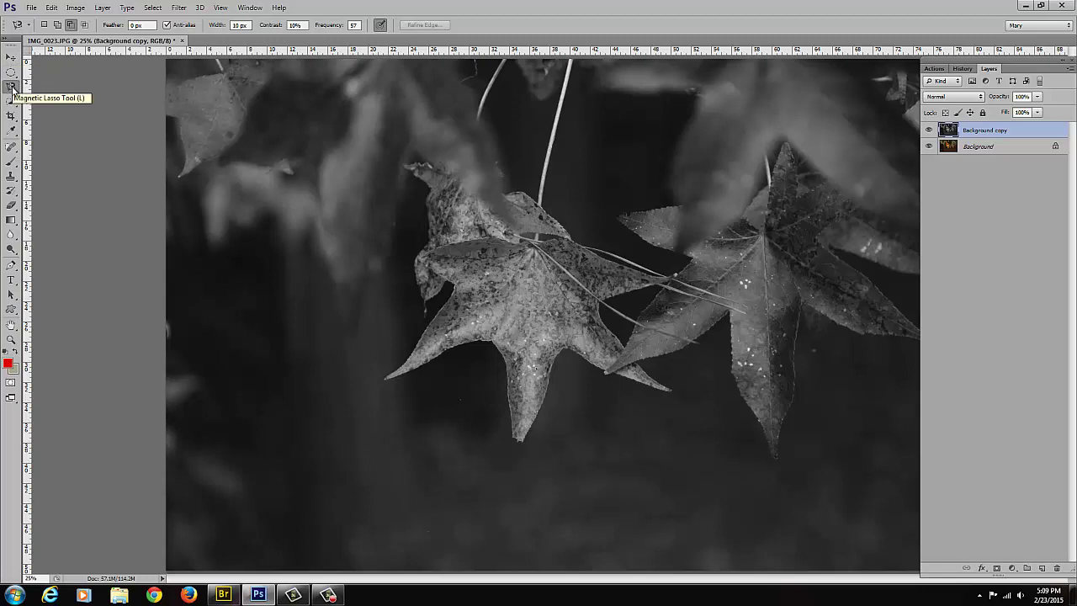
{"action": "mouse_move", "coordinate": [11, 86]}
{"action": "left_mouse_down"}
{"action": "mouse_move", "coordinate": [40, 89]}
{"action": "mouse_move", "coordinate": [62, 109]}
{"action": "left_mouse_up"}
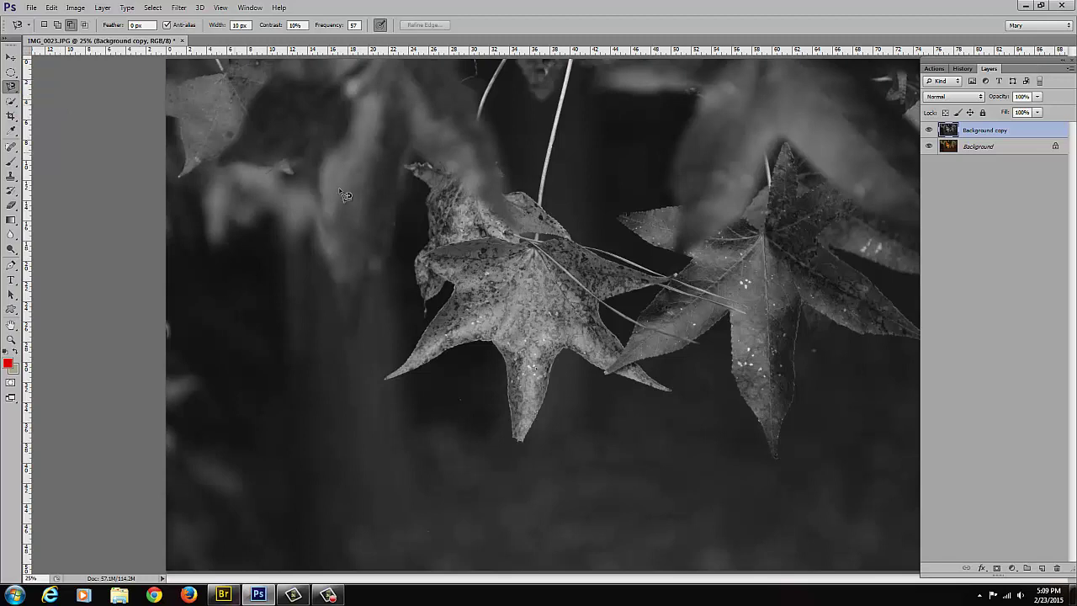
{"action": "left_click", "coordinate": [554, 247]}
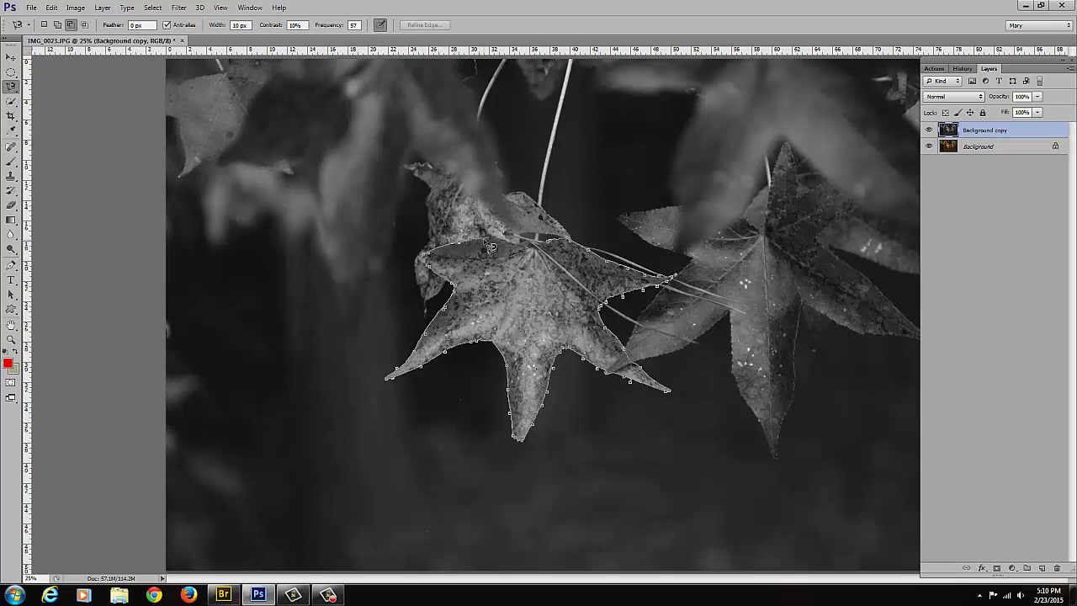
{"action": "left_click", "coordinate": [554, 247]}
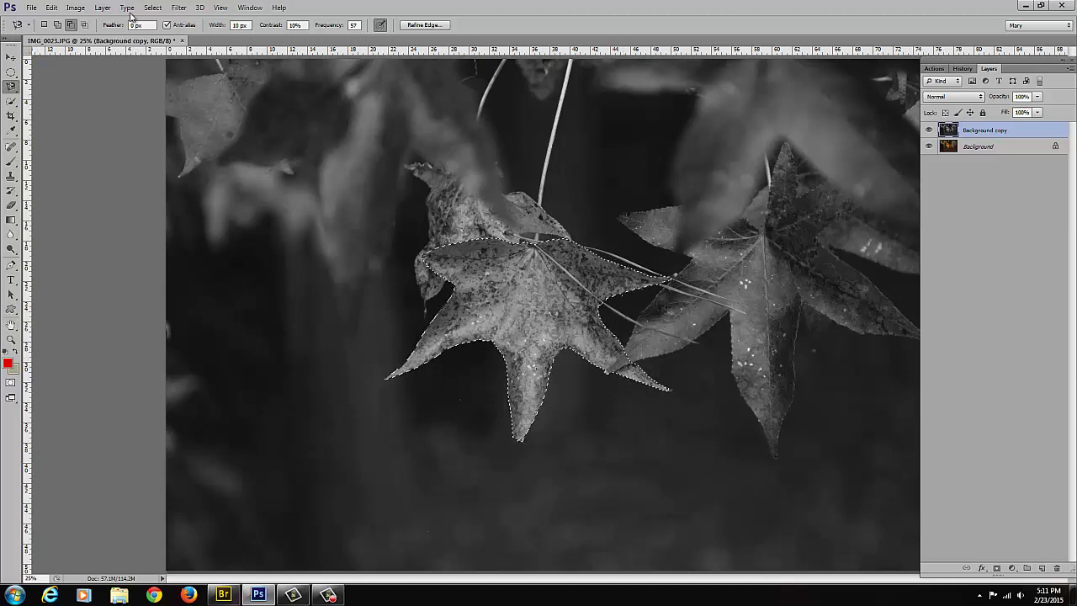
{"action": "left_click", "coordinate": [70, 26]}
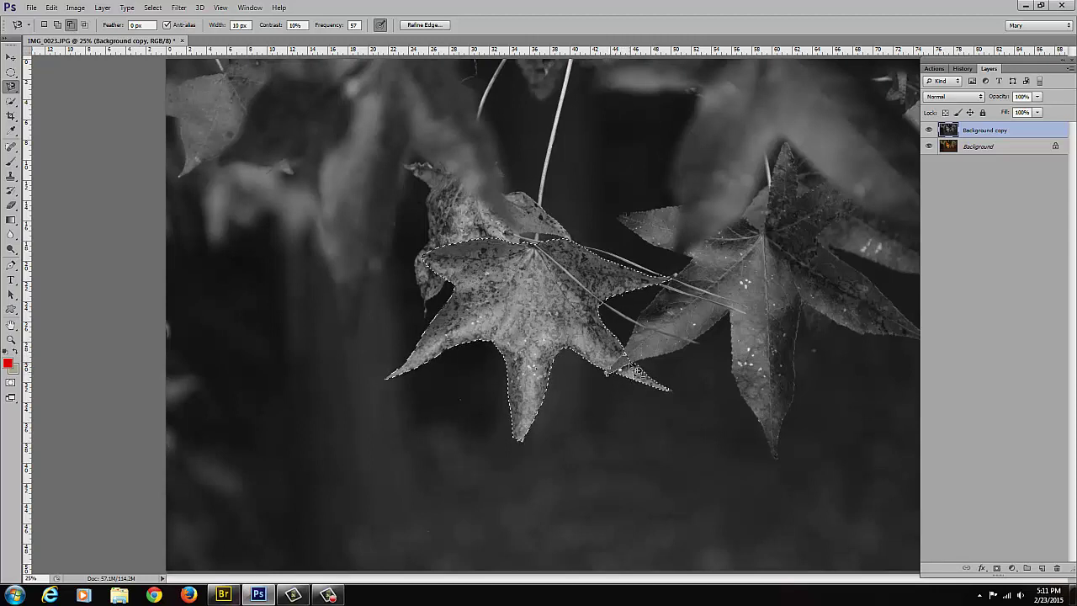
Feather the leaf selection with a radius of 2 pixels.
{"action": "left_click", "coordinate": [161, 9]}
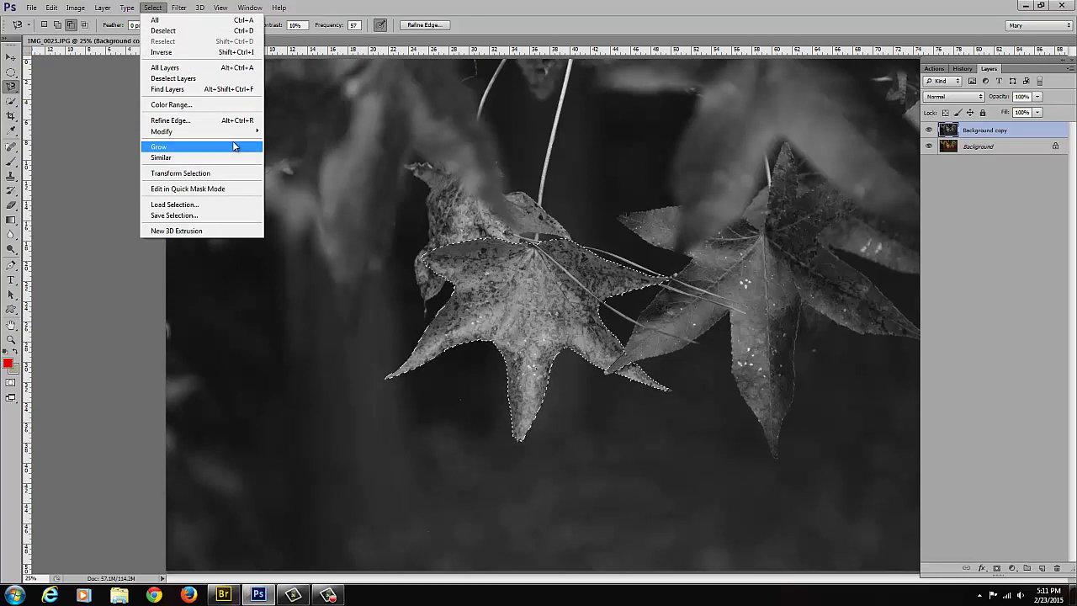
{"action": "mouse_move", "coordinate": [233, 132]}
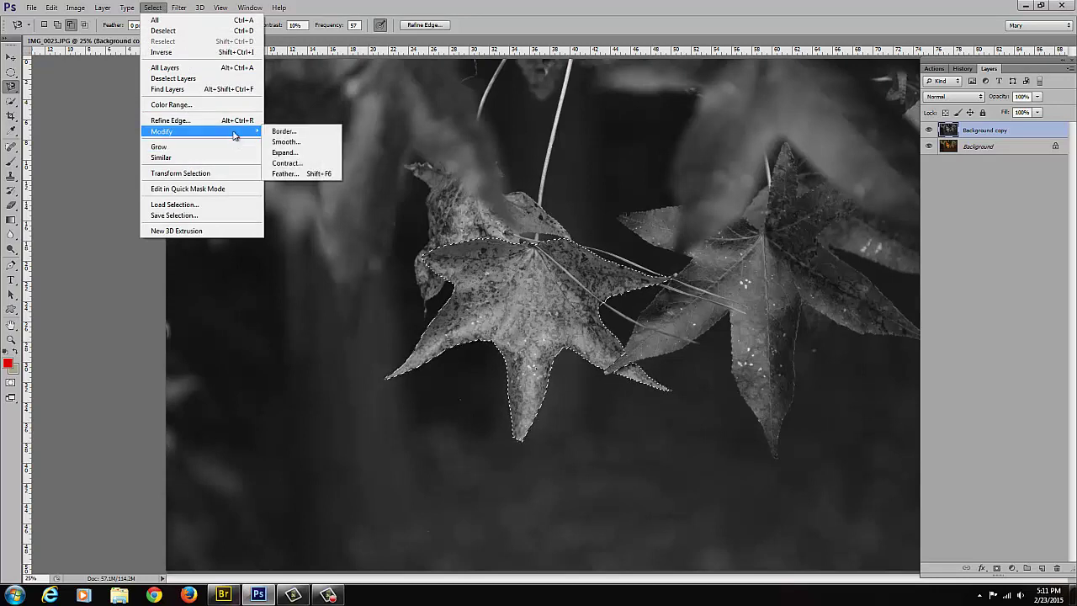
{"action": "left_click", "coordinate": [284, 173]}
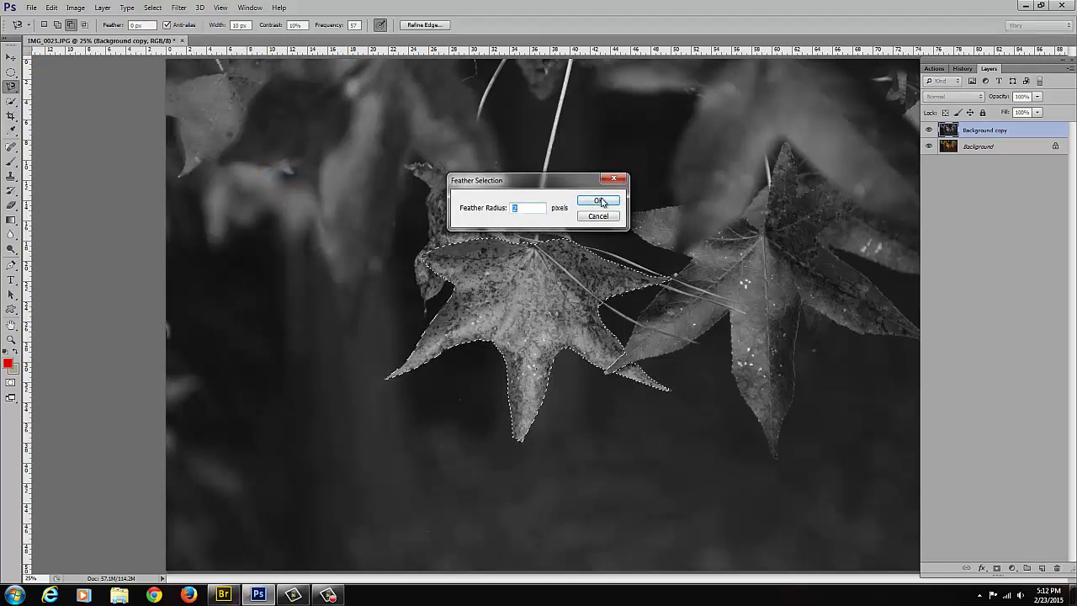
{"action": "left_click", "coordinate": [601, 200]}
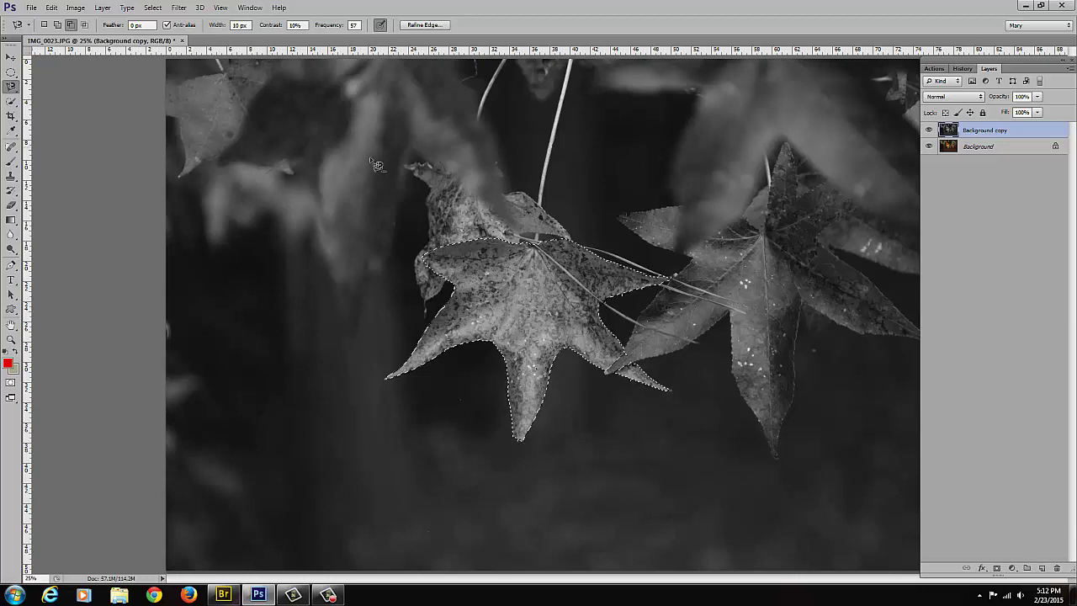
Erase the black-and-white copy inside the leaf selection with a soft 400 px Eraser to reveal the color, and deselect.
{"action": "left_click", "coordinate": [16, 208]}
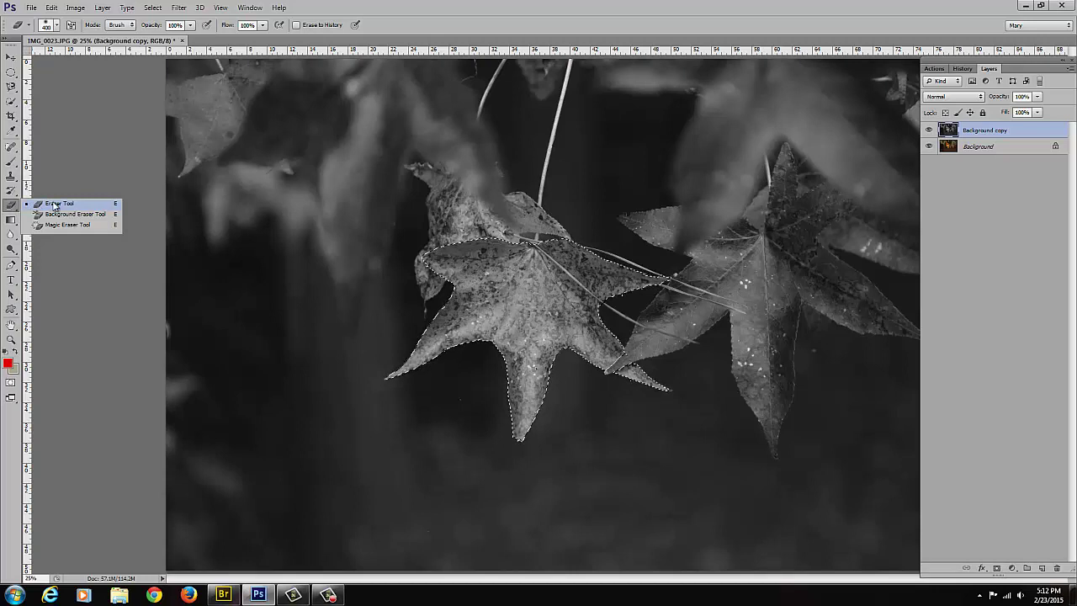
{"action": "left_click", "coordinate": [56, 205]}
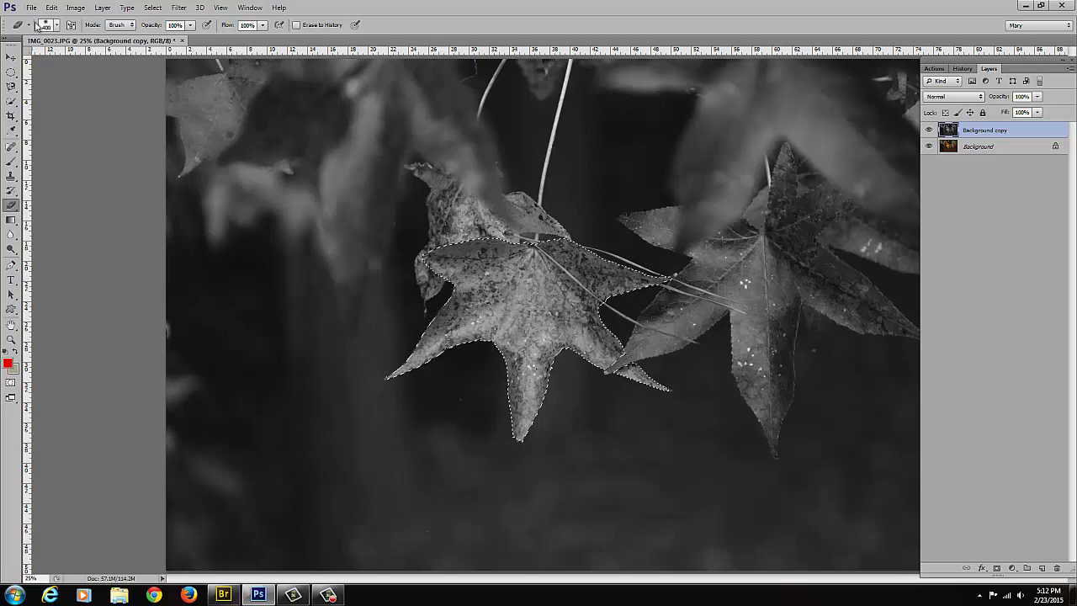
{"action": "left_click", "coordinate": [58, 28]}
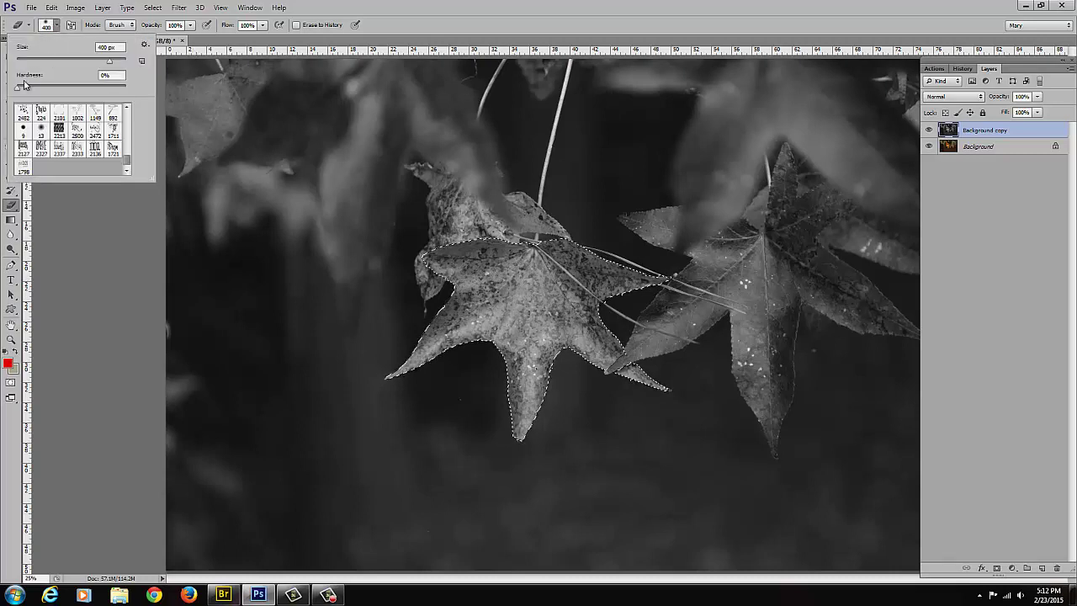
{"action": "mouse_move", "coordinate": [525, 280]}
{"action": "left_mouse_down"}
{"action": "mouse_move", "coordinate": [643, 276]}
{"action": "mouse_move", "coordinate": [567, 336]}
{"action": "mouse_move", "coordinate": [694, 382]}
{"action": "mouse_move", "coordinate": [598, 392]}
{"action": "mouse_move", "coordinate": [551, 373]}
{"action": "mouse_move", "coordinate": [525, 346]}
{"action": "mouse_move", "coordinate": [535, 410]}
{"action": "left_mouse_up"}
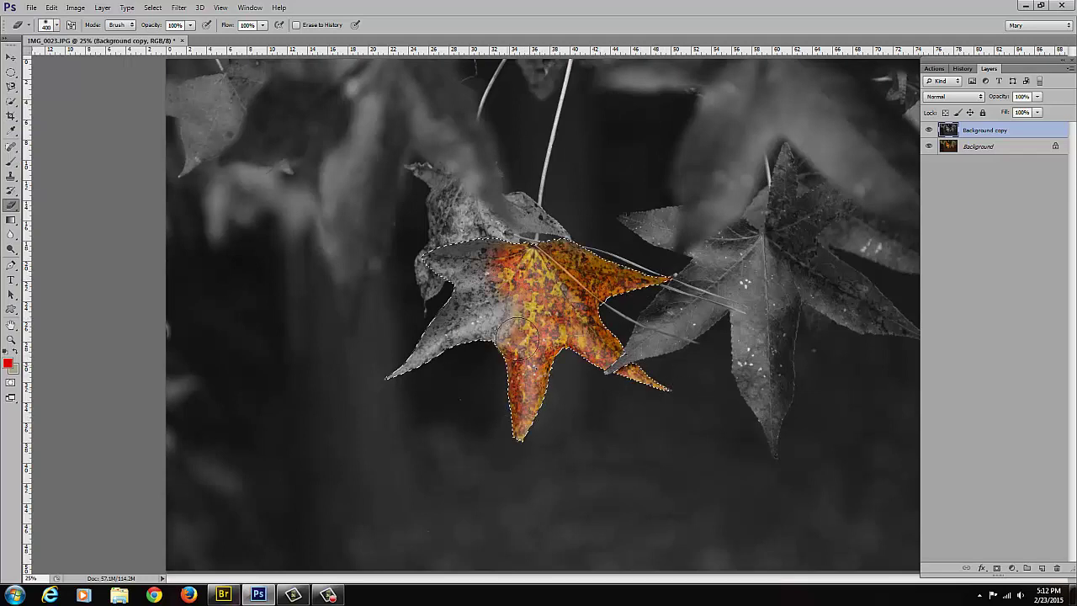
{"action": "mouse_move", "coordinate": [517, 337]}
{"action": "left_mouse_down"}
{"action": "mouse_move", "coordinate": [460, 338]}
{"action": "mouse_move", "coordinate": [475, 267]}
{"action": "mouse_move", "coordinate": [480, 303]}
{"action": "mouse_move", "coordinate": [437, 359]}
{"action": "mouse_move", "coordinate": [402, 370]}
{"action": "left_mouse_up"}
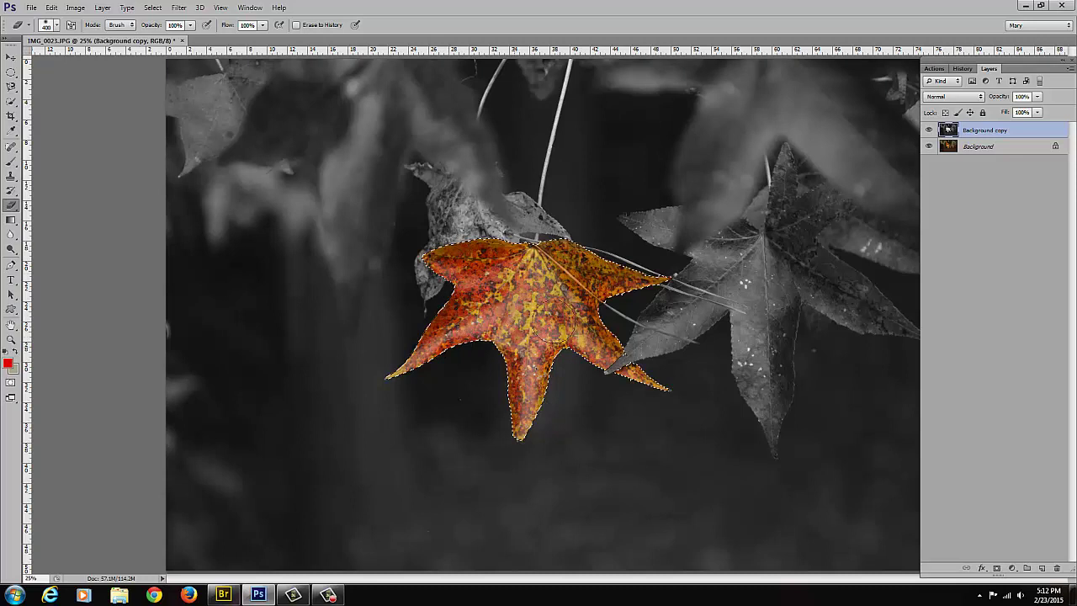
{"action": "left_click_drag", "start_coordinate": [551, 320], "coordinate": [498, 296]}
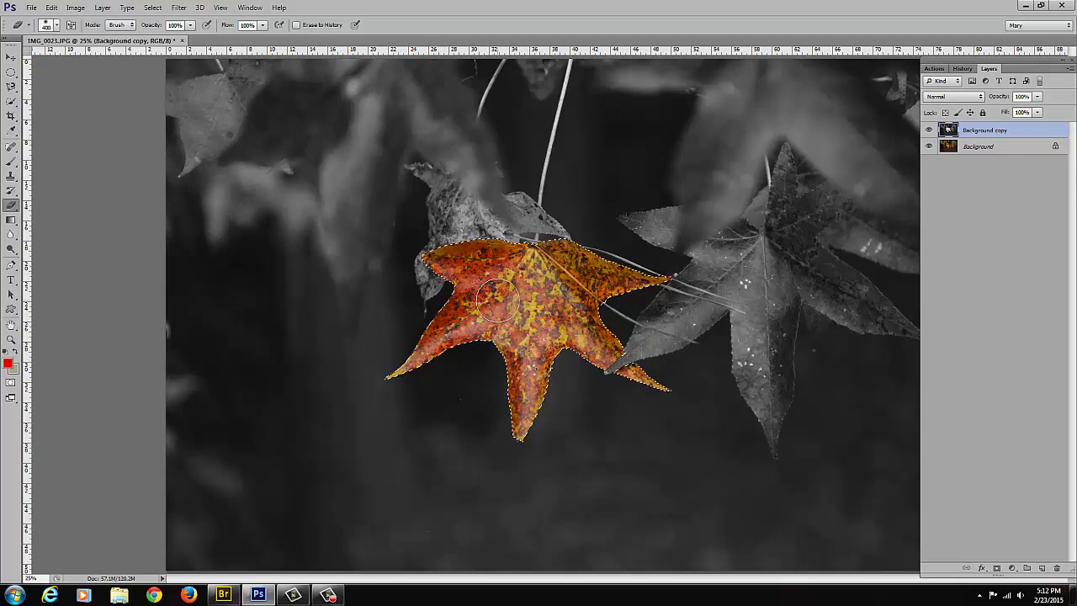
{"action": "key", "text": "ctrl+d"}
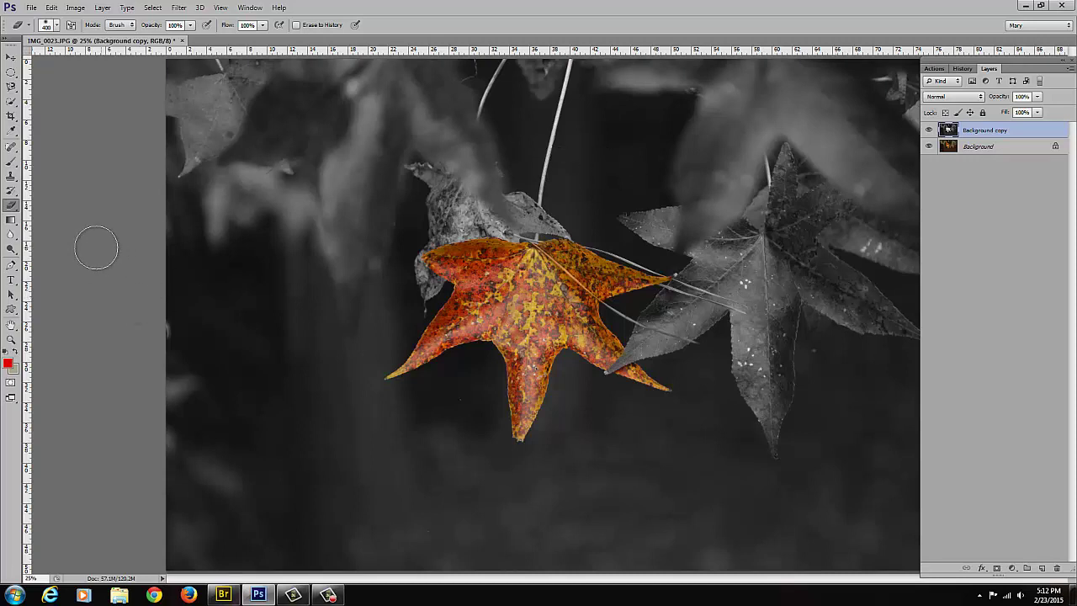
Crop the image tighter around the two leaves, placing the colored leaf along the left rule-of-thirds line.
{"action": "left_click", "coordinate": [12, 116]}
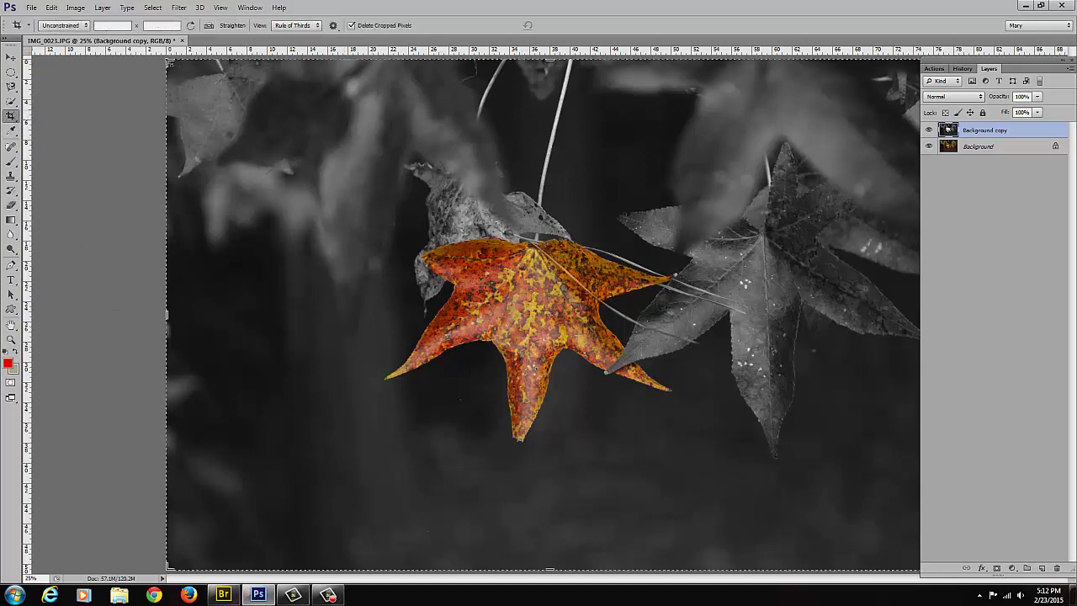
{"action": "left_click_drag", "start_coordinate": [170, 63], "coordinate": [229, 99]}
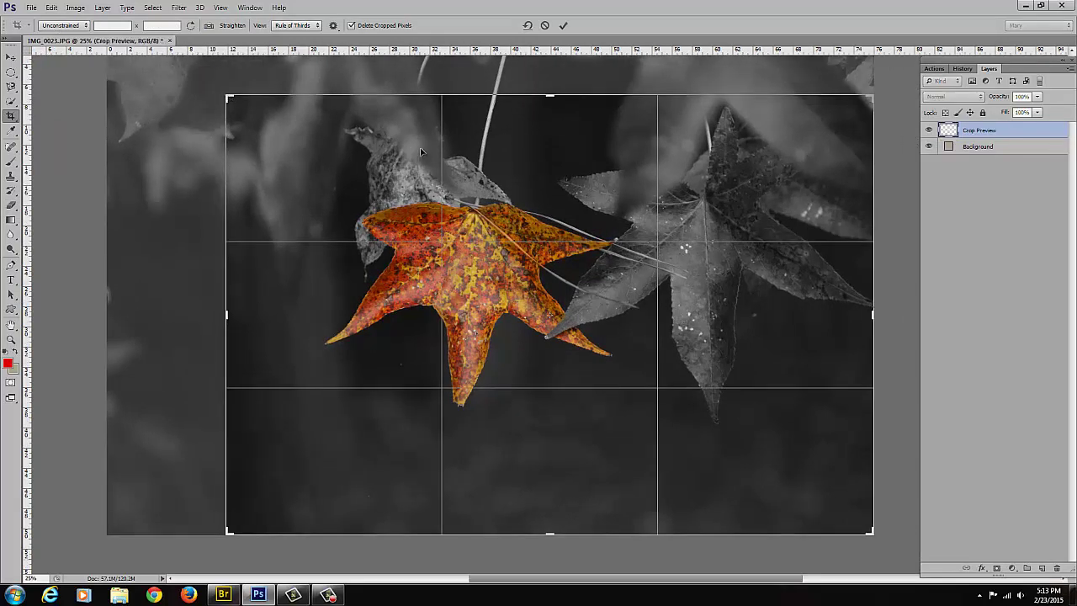
{"action": "left_click_drag", "start_coordinate": [585, 204], "coordinate": [563, 204]}
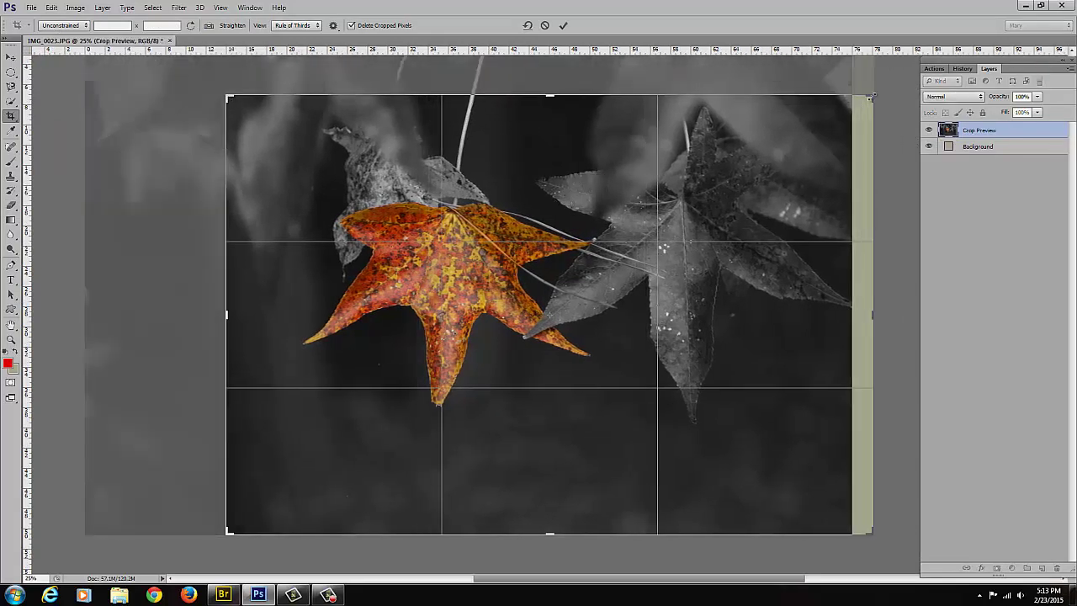
{"action": "left_click_drag", "start_coordinate": [872, 97], "coordinate": [851, 103]}
{"action": "left_click_drag", "start_coordinate": [794, 149], "coordinate": [789, 159]}
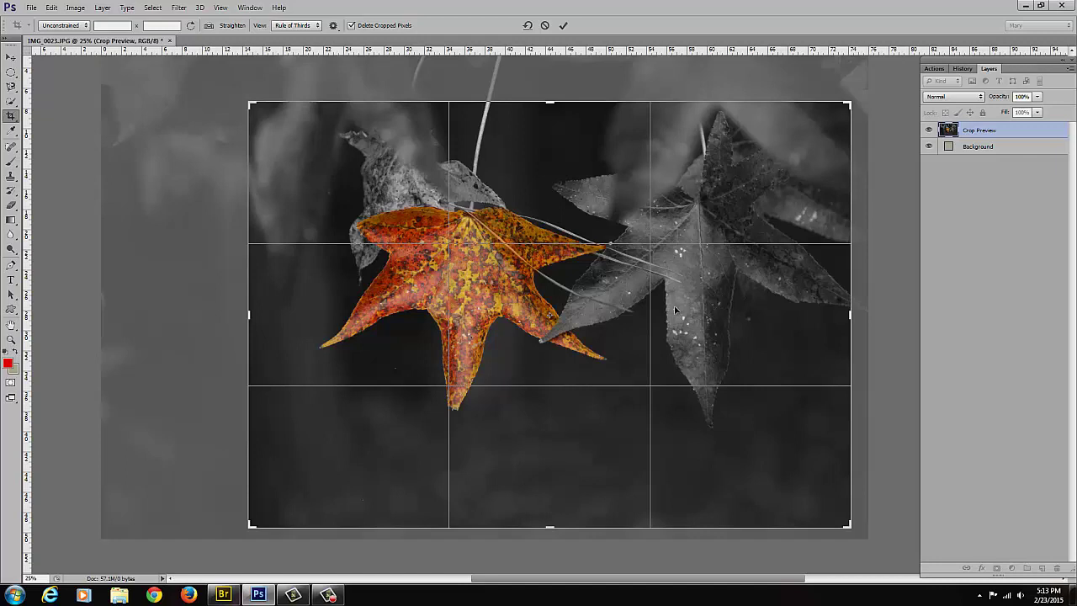
{"action": "left_click_drag", "start_coordinate": [570, 301], "coordinate": [564, 300]}
{"action": "left_click_drag", "start_coordinate": [745, 335], "coordinate": [896, 335]}
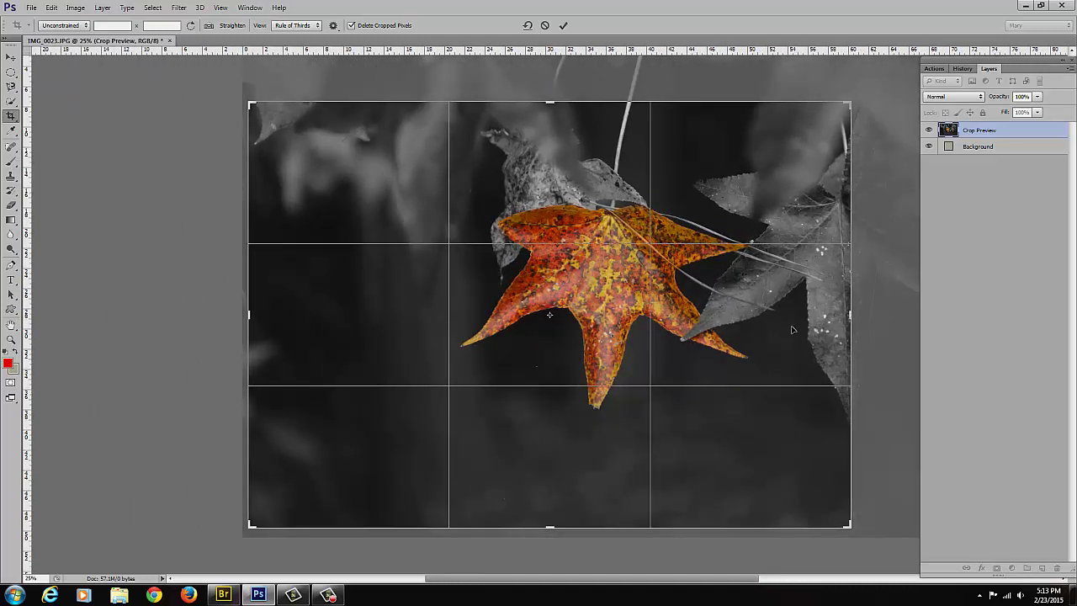
{"action": "left_click_drag", "start_coordinate": [791, 330], "coordinate": [637, 315]}
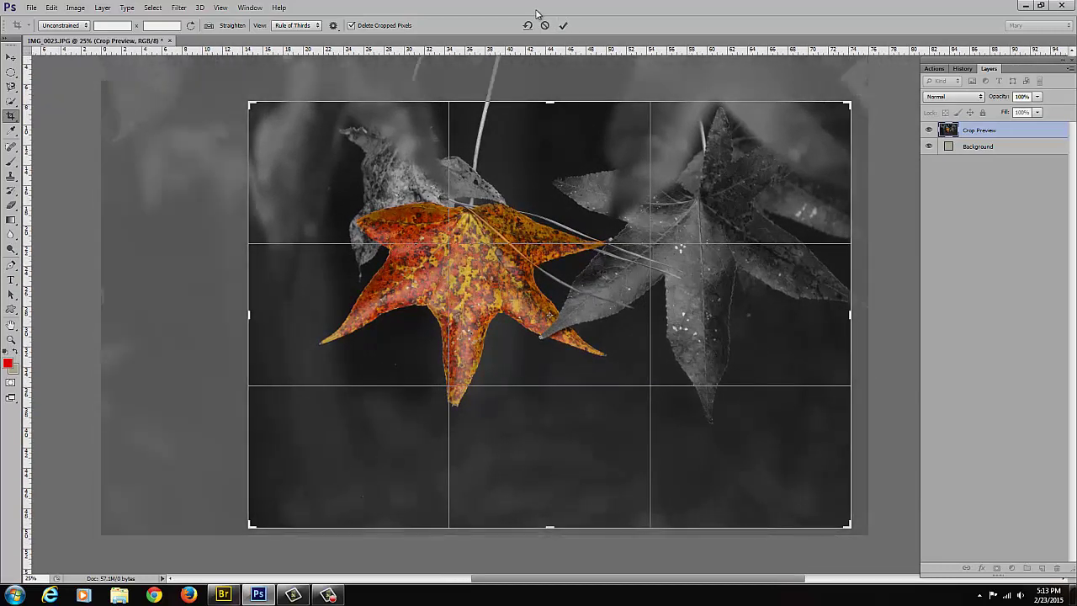
{"action": "left_click", "coordinate": [564, 26]}
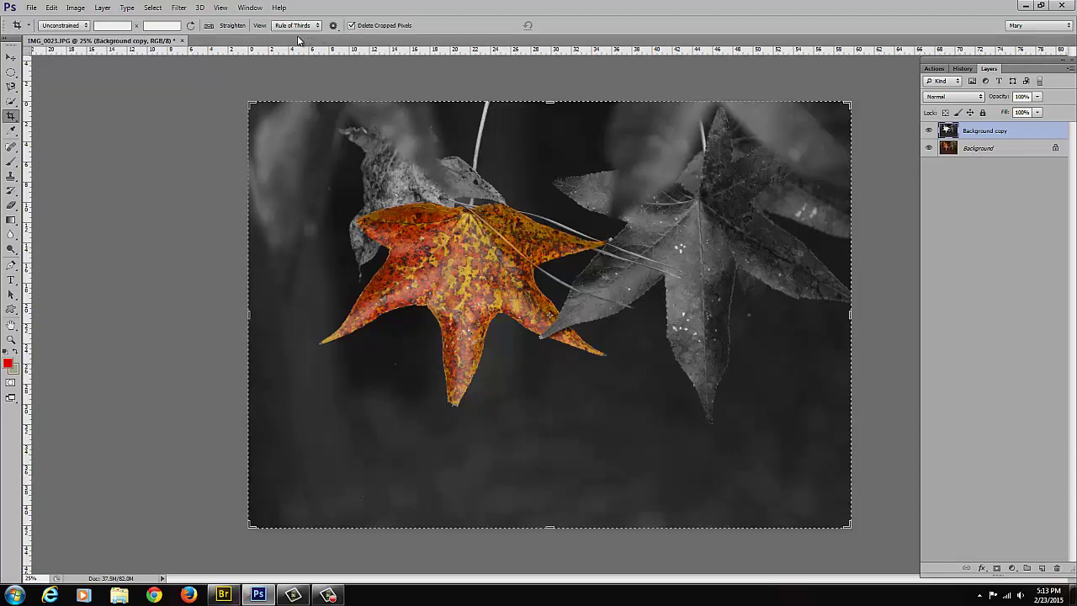
Save the image as a JPEG copy named IMG_0023sc, replacing the existing file and accepting the JPEG options.
{"action": "left_click", "coordinate": [31, 8]}
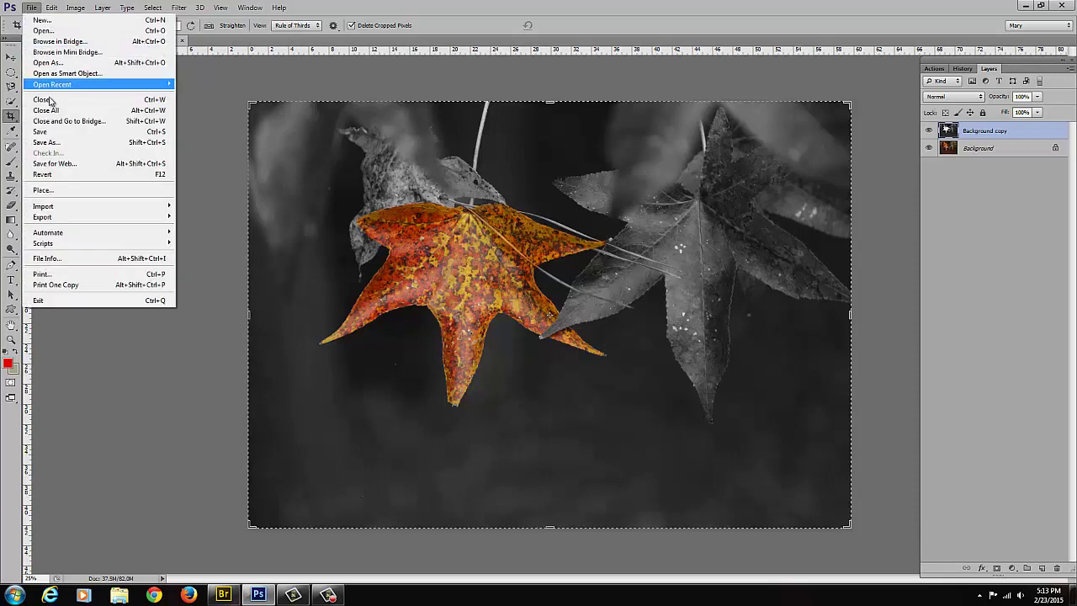
{"action": "left_click", "coordinate": [50, 137]}
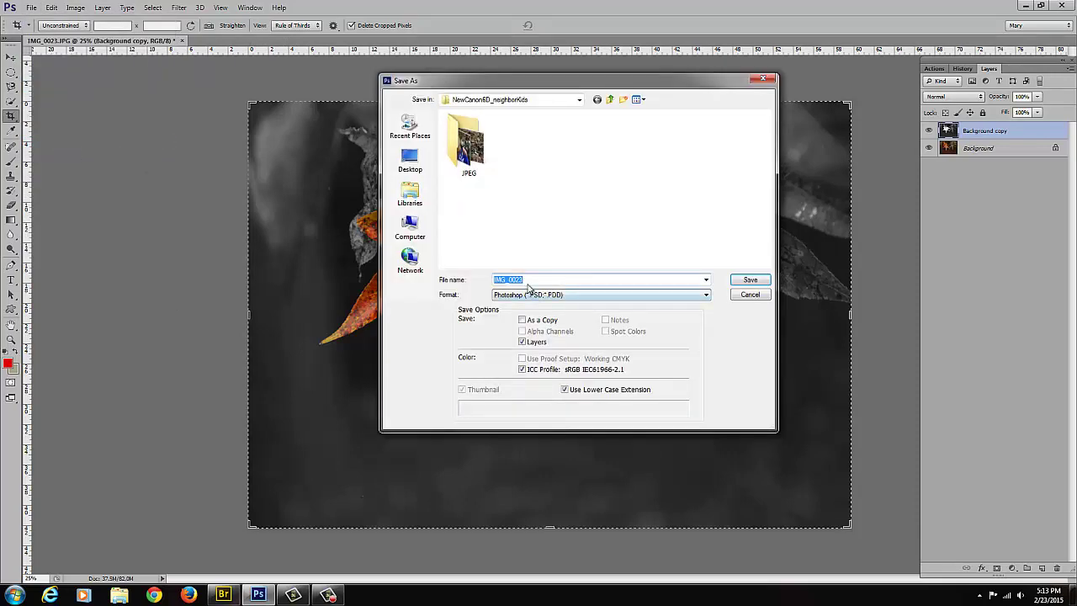
{"action": "left_click", "coordinate": [530, 280]}
{"action": "type", "text": "sc"}
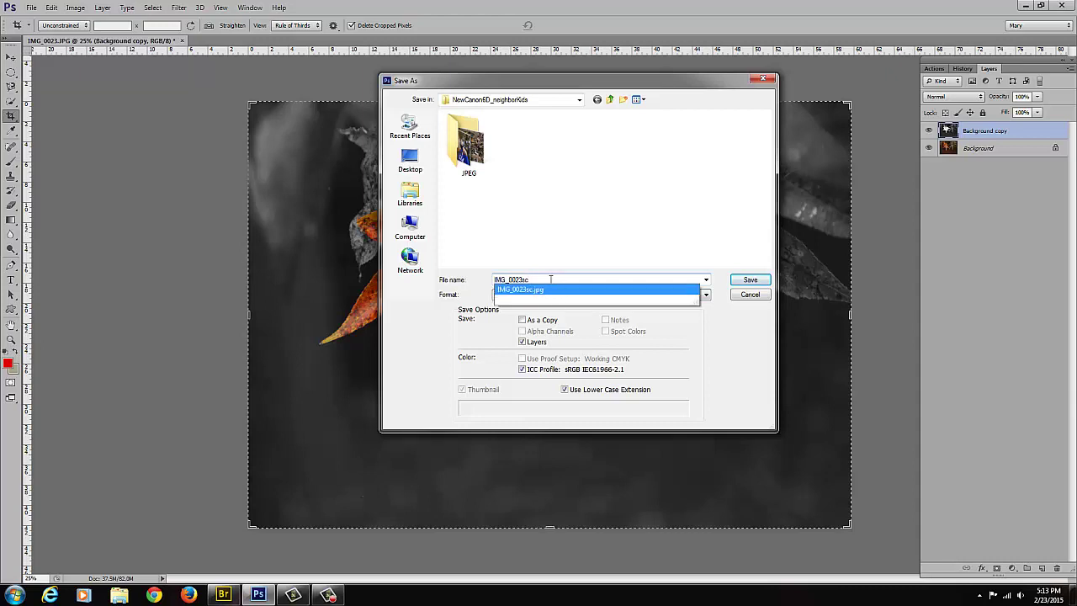
{"action": "left_click", "coordinate": [709, 303]}
{"action": "left_click", "coordinate": [707, 296]}
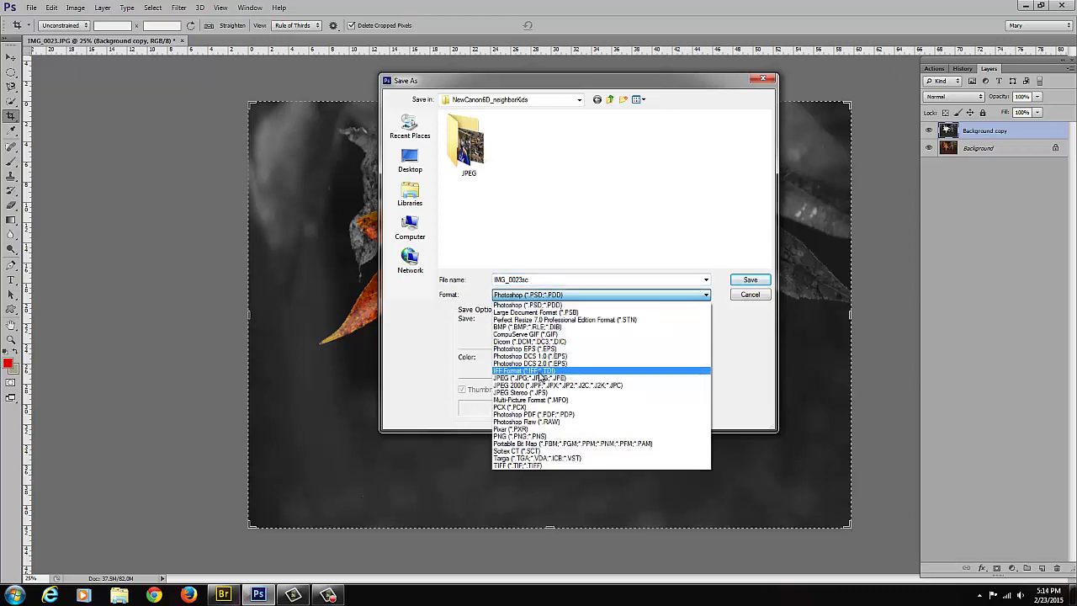
{"action": "left_click", "coordinate": [601, 373]}
{"action": "left_click", "coordinate": [757, 281]}
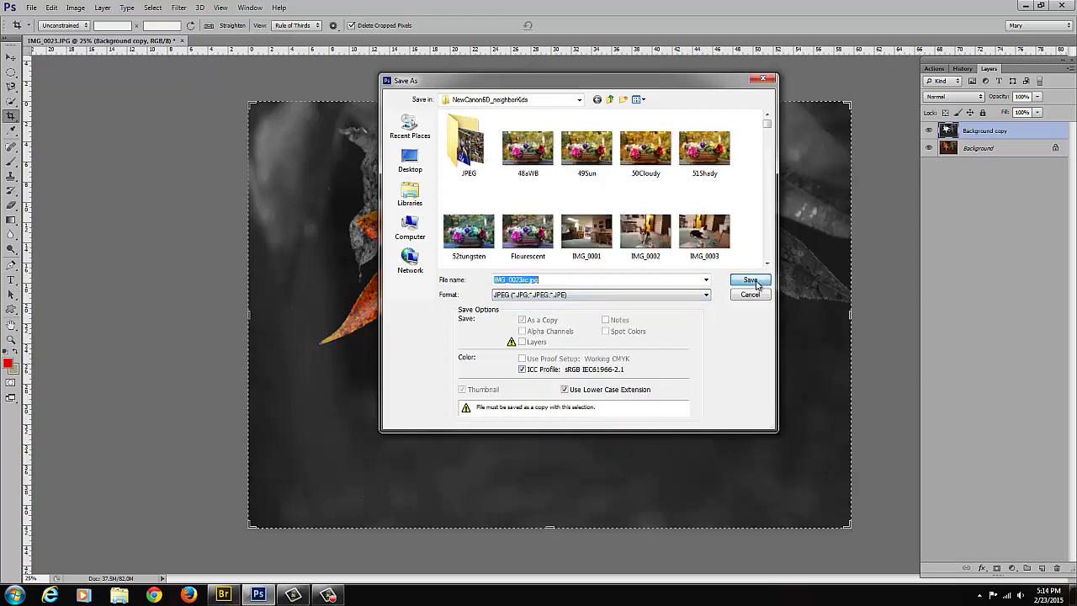
{"action": "left_click", "coordinate": [515, 224]}
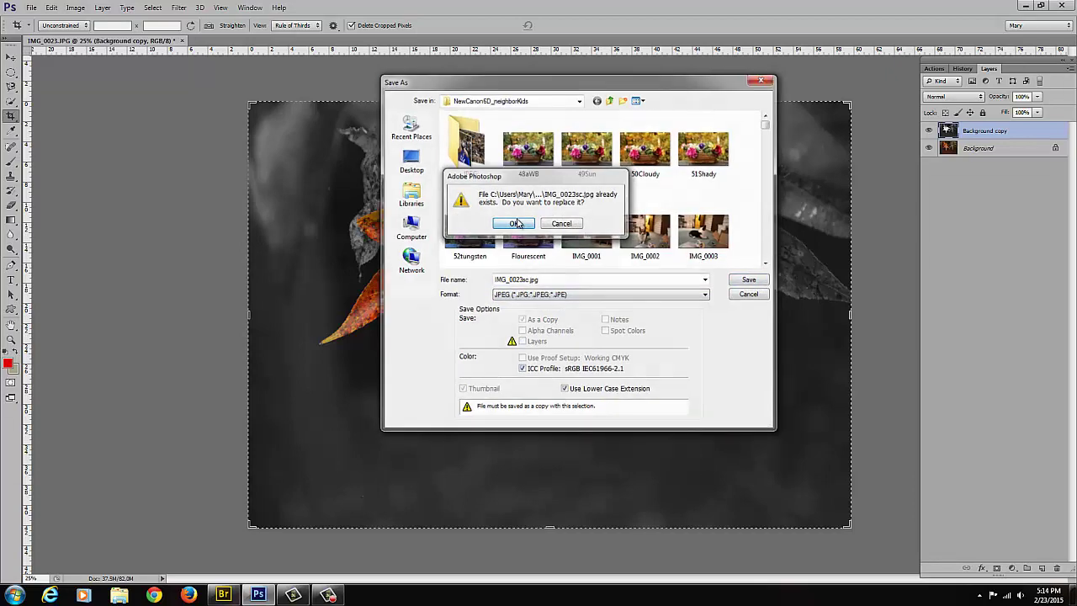
{"action": "left_click", "coordinate": [614, 167]}
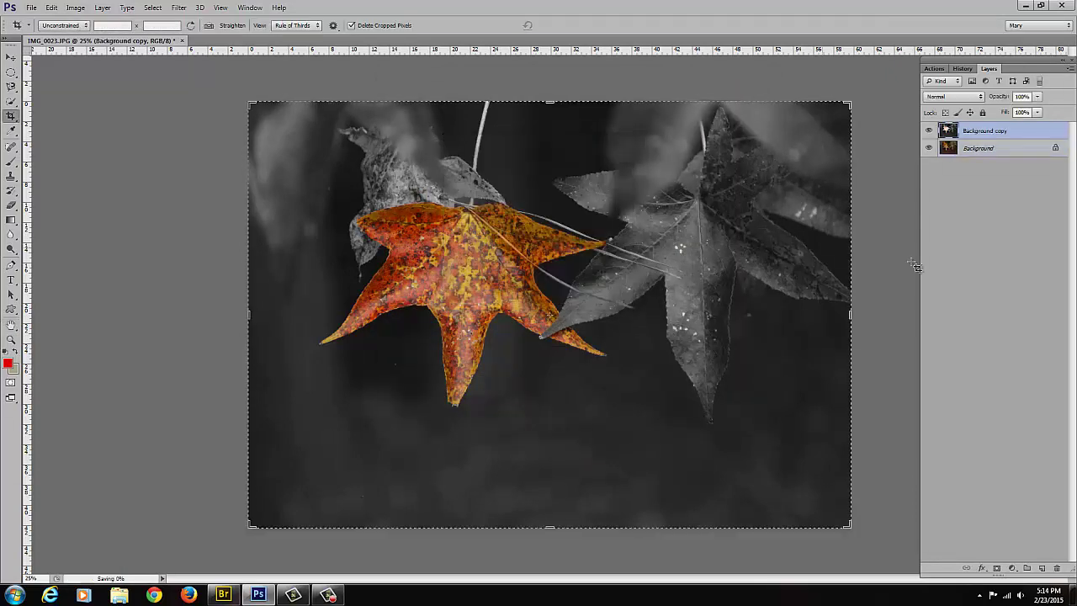